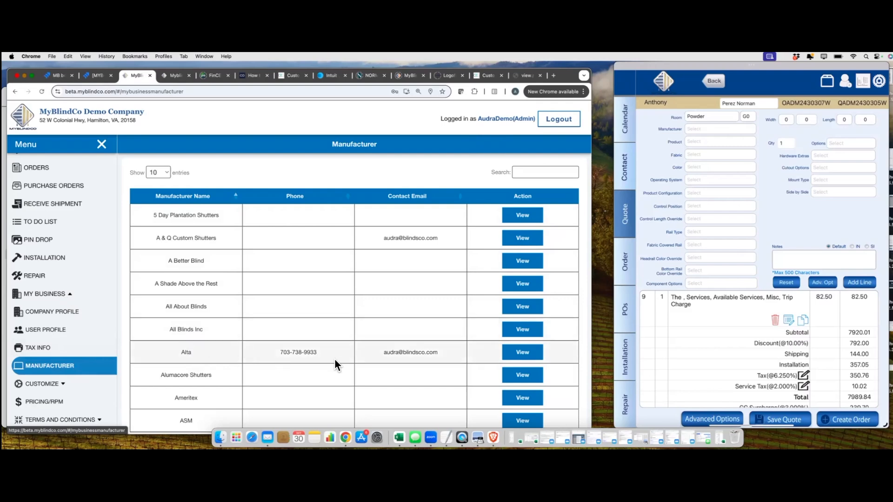
- Open the Alta manufacturer record and enter 25 as the customer minimum shipping fee for blinds in the shipping group table
left_click(521, 353)
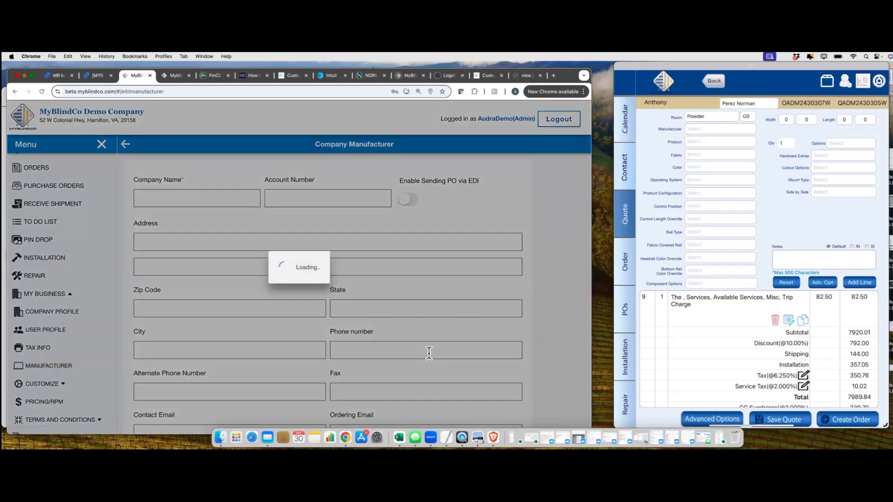
scroll(383, 336, "down", 10)
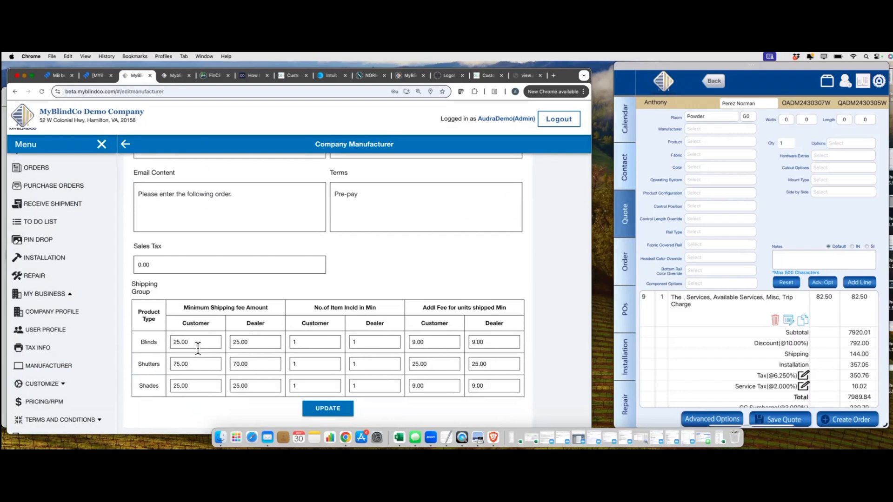
double_click(171, 340)
type("30")
key("BackSpace")
key("BackSpace")
type("25")
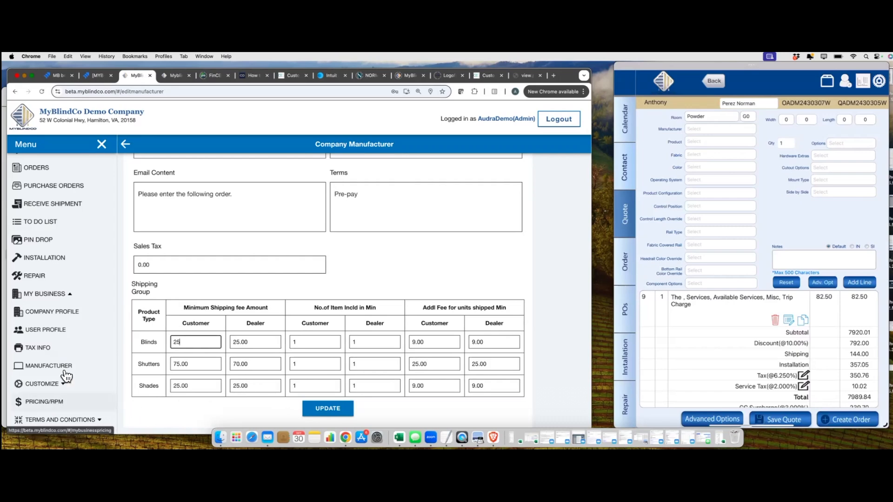
- Open the Pricing/RPM settings and load the Alta manufacturer's Banded Shades product
left_click(54, 402)
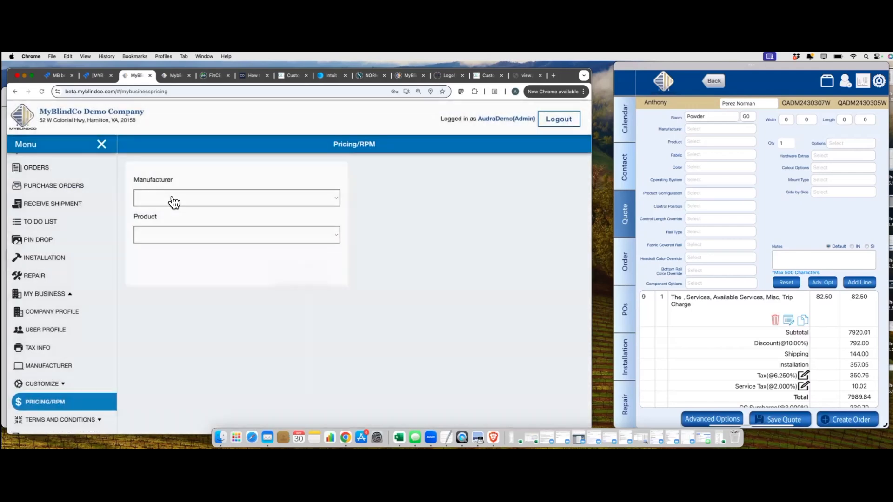
left_click(172, 199)
left_click(171, 258)
left_click(219, 236)
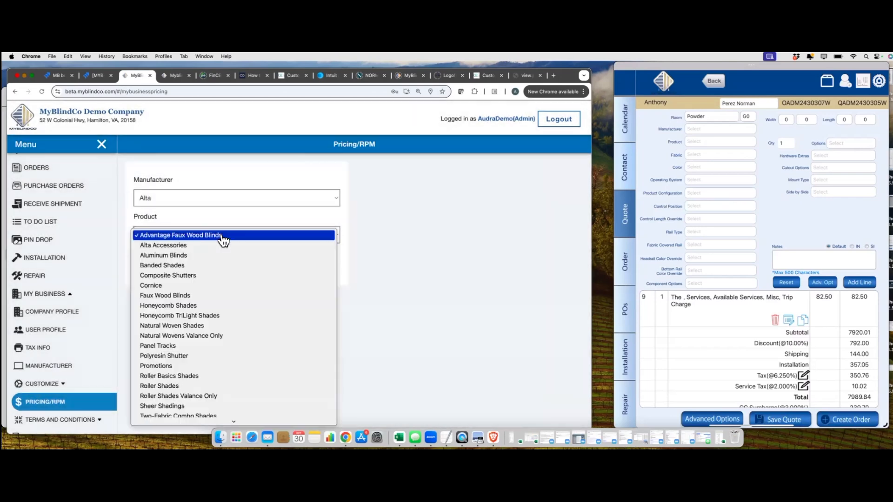
left_click(212, 266)
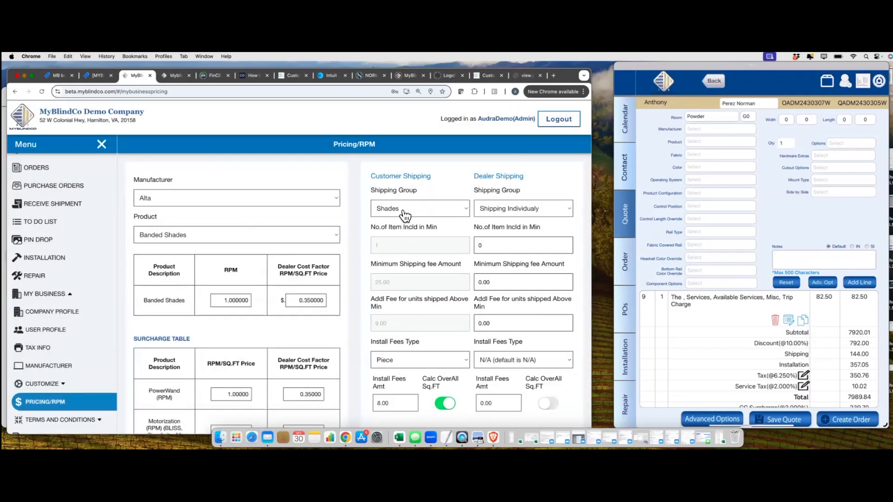
- Keep the customer shipping group on Shades and set the dealer shipping group to Shades for Banded Shades
left_click(405, 215)
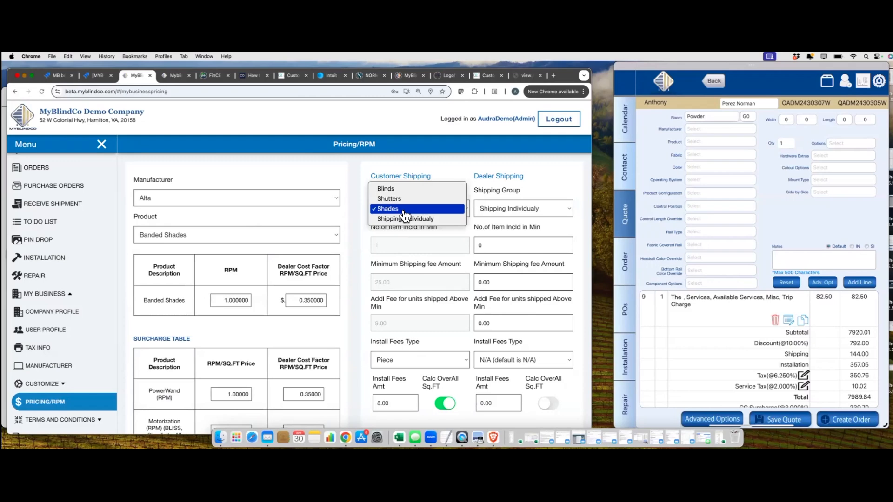
left_click(404, 210)
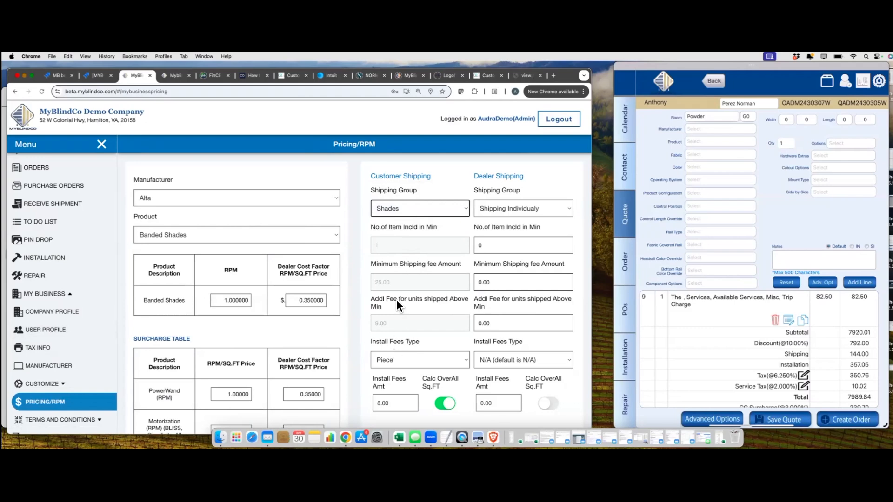
left_click(522, 208)
left_click(522, 199)
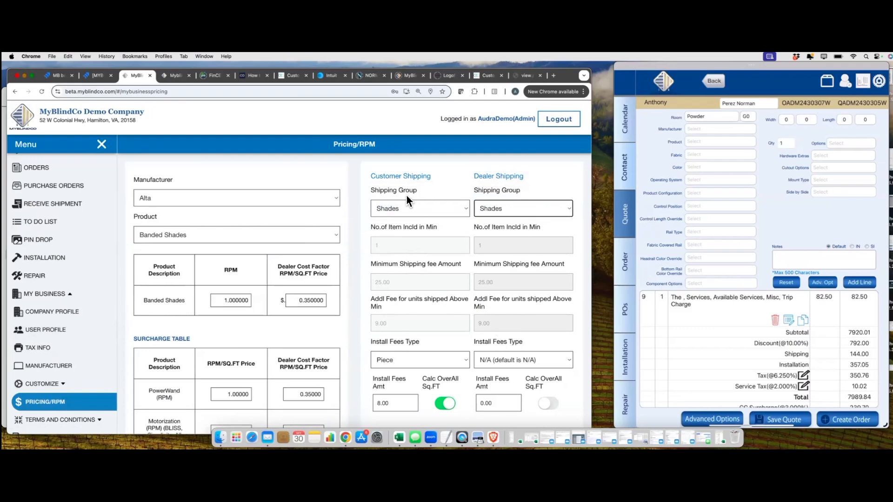
- Switch the pricing settings to manufacturer Norman and product Centerpiece Roman Shades
left_click(215, 201)
scroll(169, 323, "down", 3)
scroll(169, 331, "down", 6)
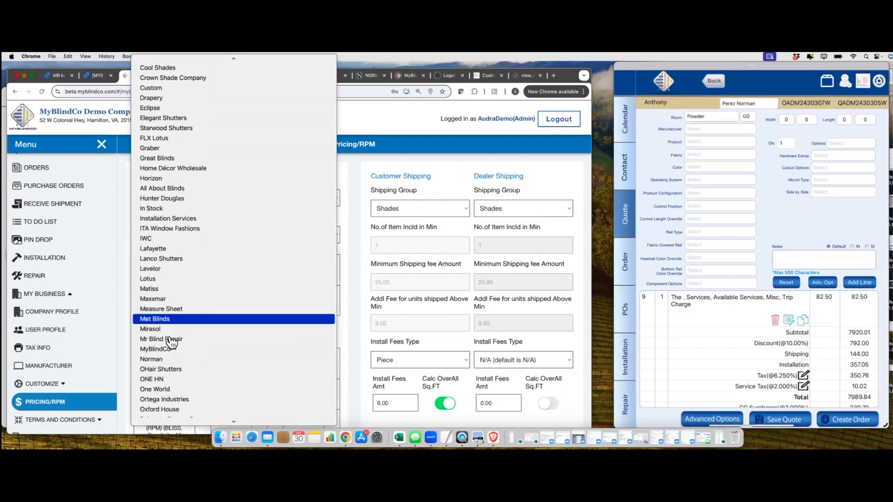
left_click(175, 360)
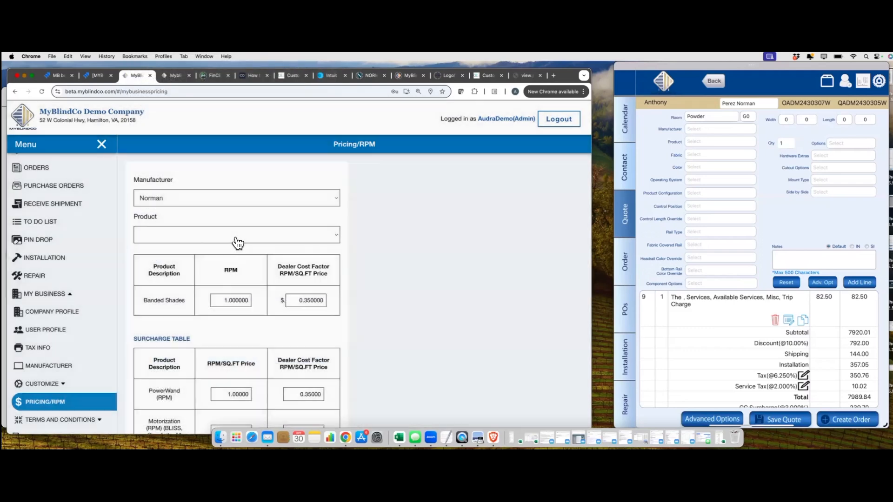
left_click(238, 242)
left_click(233, 249)
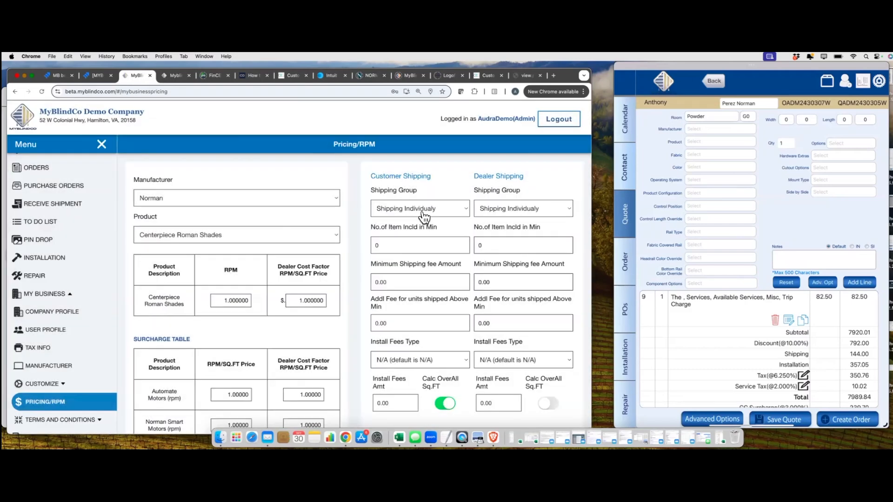
- Set customer shipping to 9 items included in the minimum, a 25 minimum fee and a 9 additional unit fee, and save
left_click(390, 245)
type("9")
key("Tab")
key("Tab")
type("9")
scroll(431, 361, "down", 3)
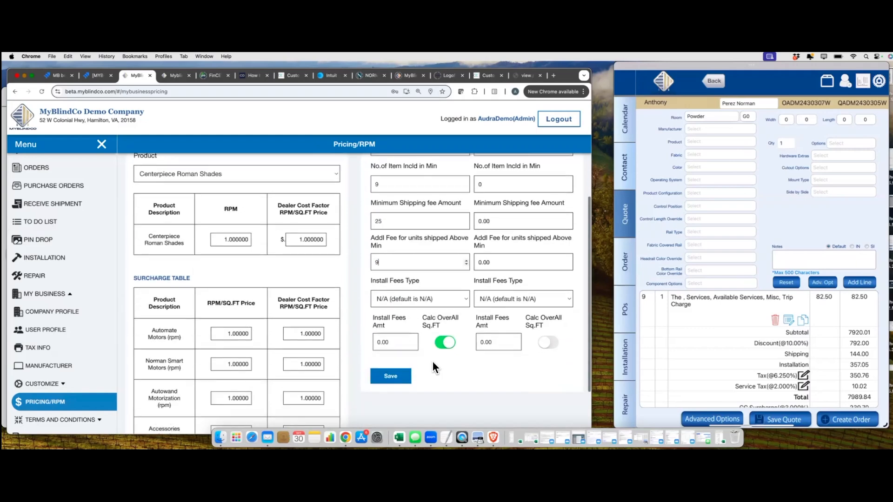
left_click(392, 378)
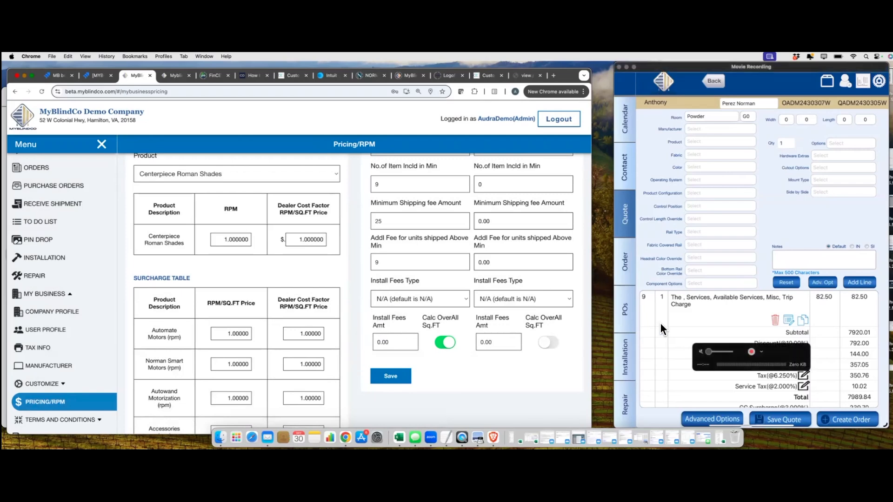
- Move the recording control bar off the quote totals and open the quote's advanced options
left_click(798, 328)
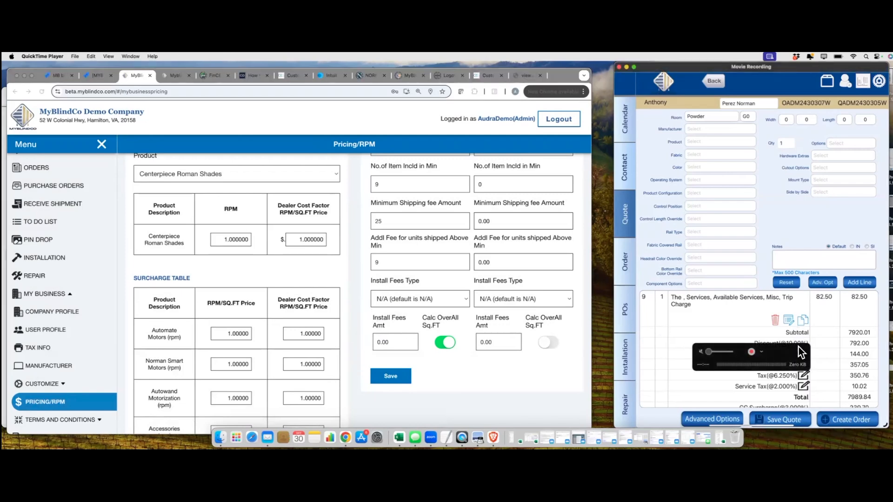
left_click_drag(800, 347, 828, 203)
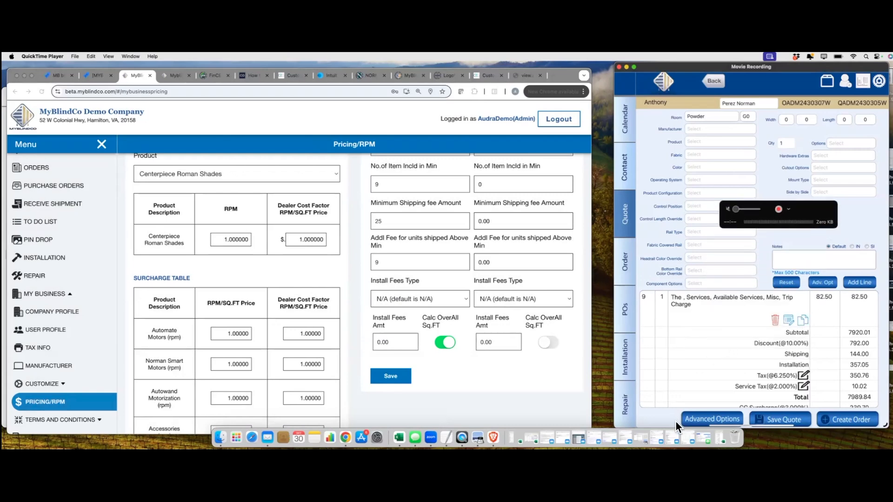
left_click(715, 419)
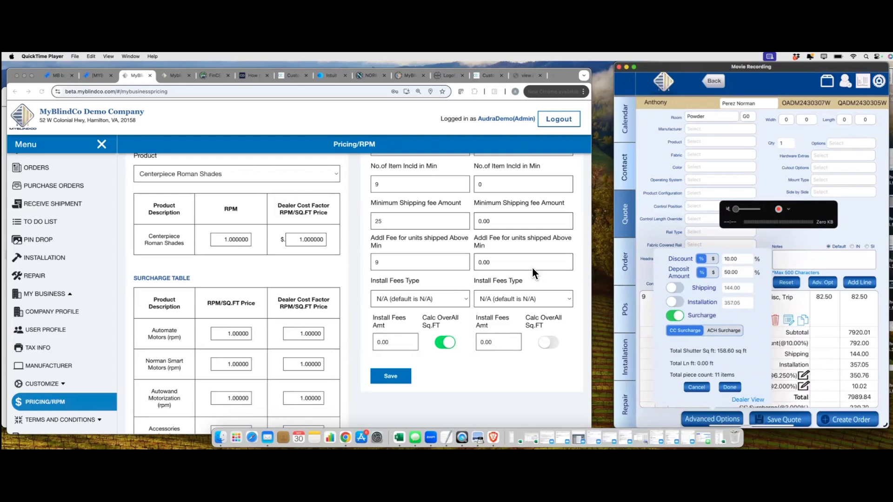
left_click(408, 297)
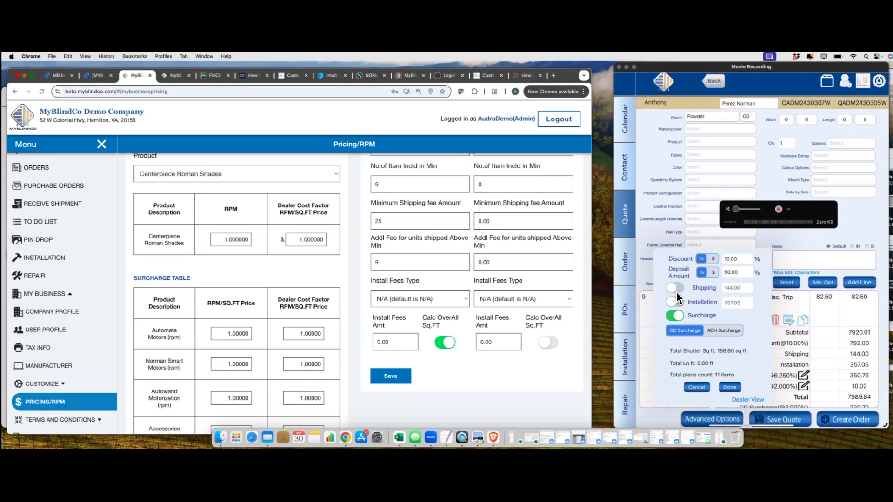
- Enable the quote's shipping override, set the shipping amount to 250 and save the changes
left_click(675, 288)
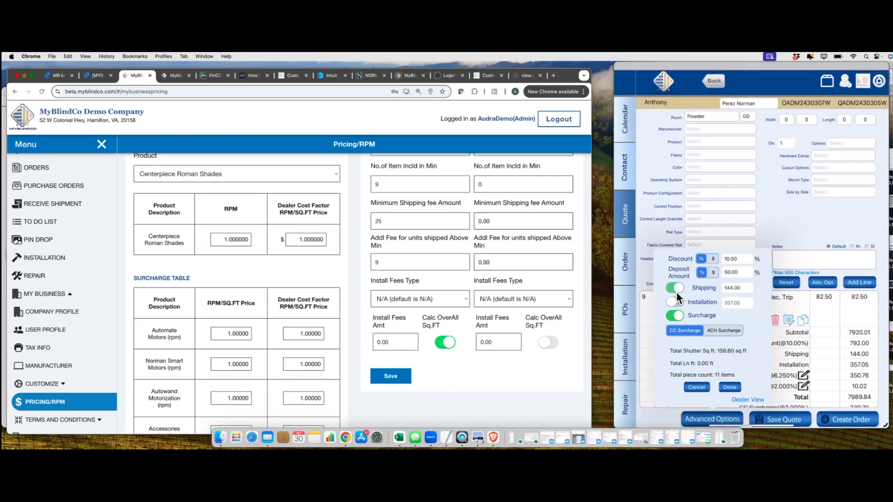
left_click(736, 288)
key("BackSpace")
key("BackSpace")
key("BackSpace")
key("BackSpace")
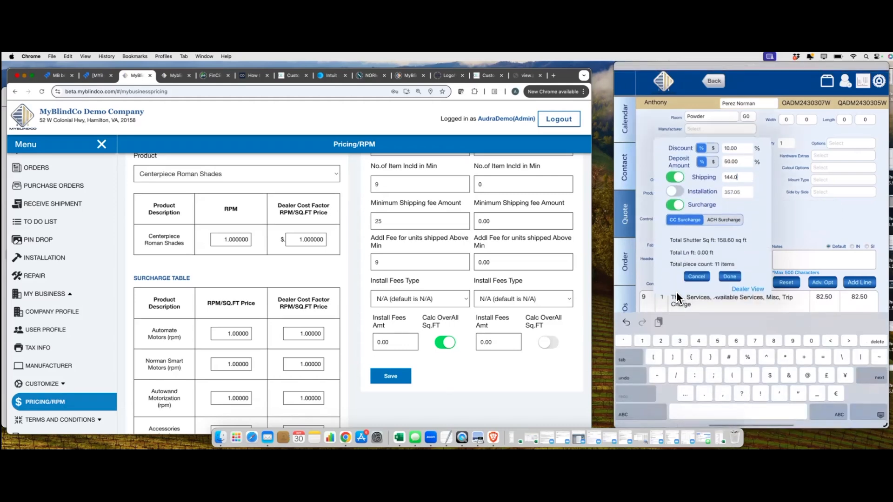
key("BackSpace")
type("50")
key("BackSpace")
key("BackSpace")
key("BackSpace")
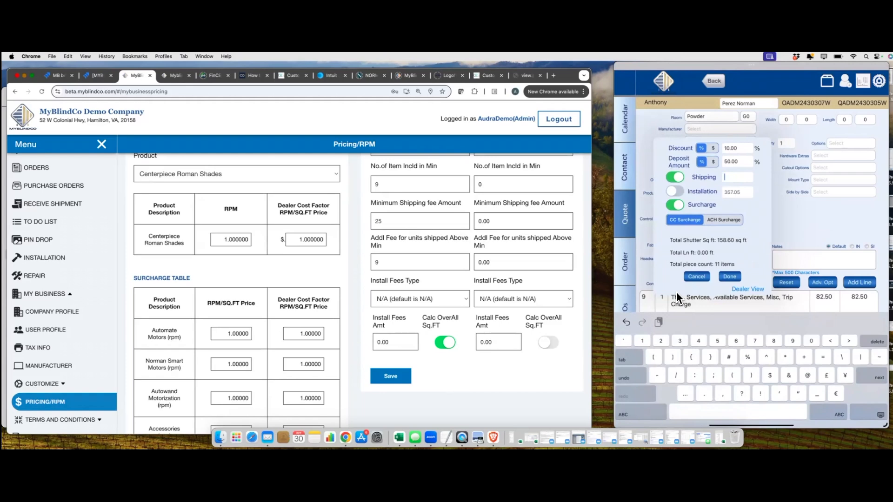
type("250")
key("Return")
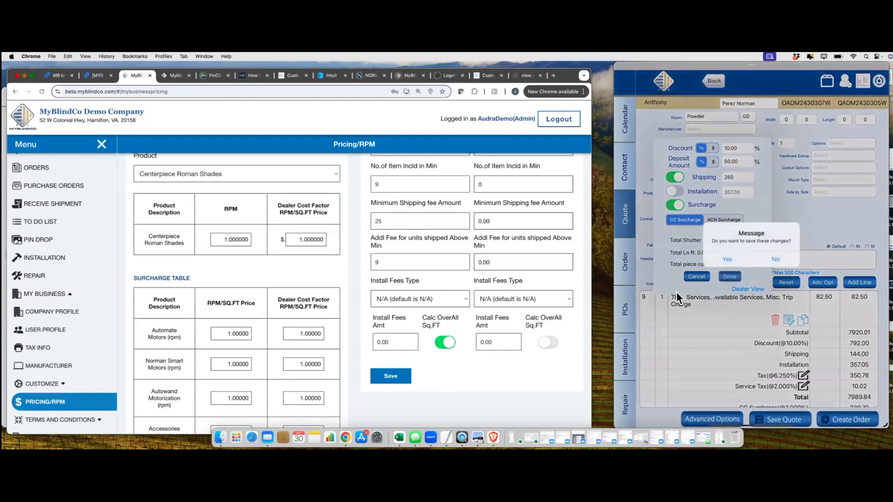
key("Return")
scroll(676, 291, "down", 2)
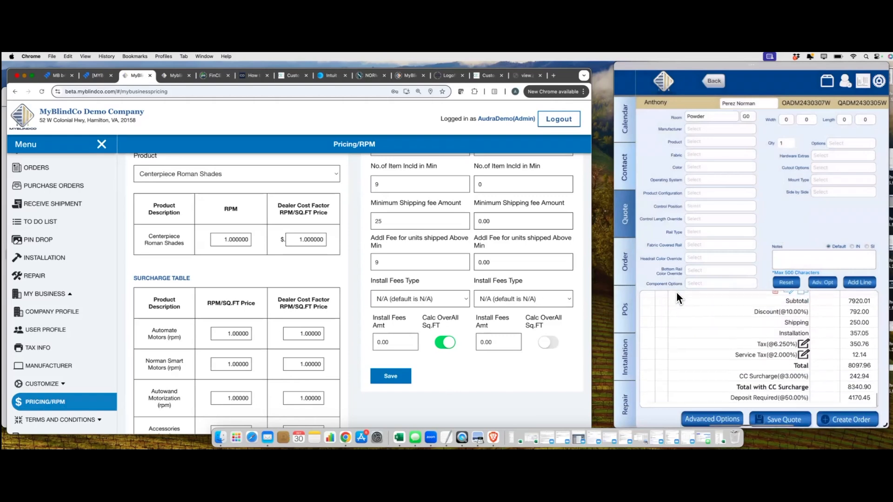